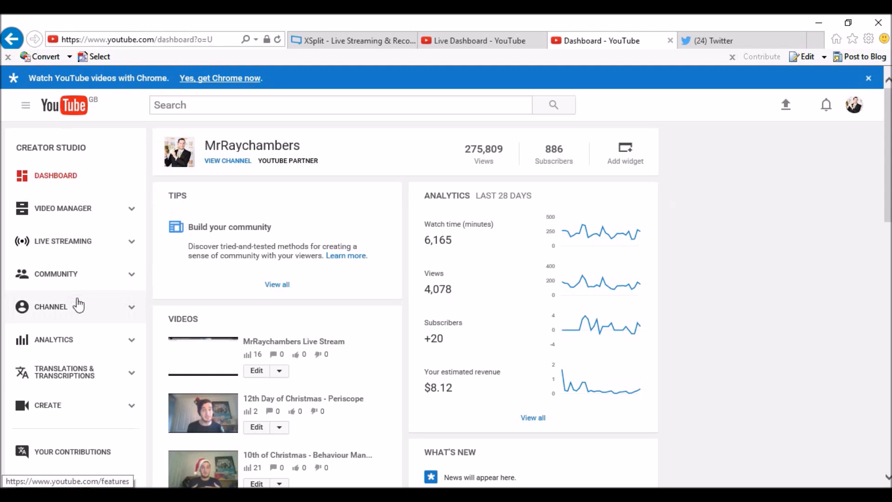
Step: Open YouTube Creator Studio's Live Streaming dashboard, which shows the stream offline
{"action": "left_click", "coordinate": [98, 242]}
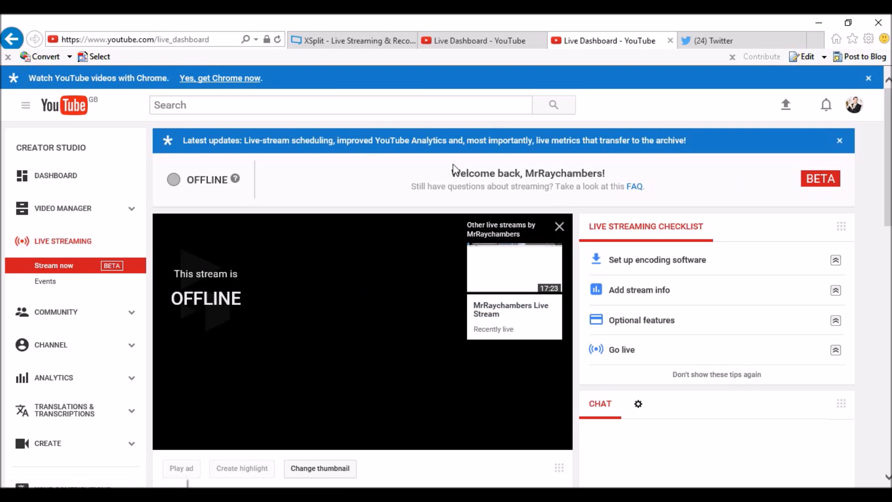
{"action": "scroll", "coordinate": [731, 231], "scroll_direction": "down", "scroll_amount": 5}
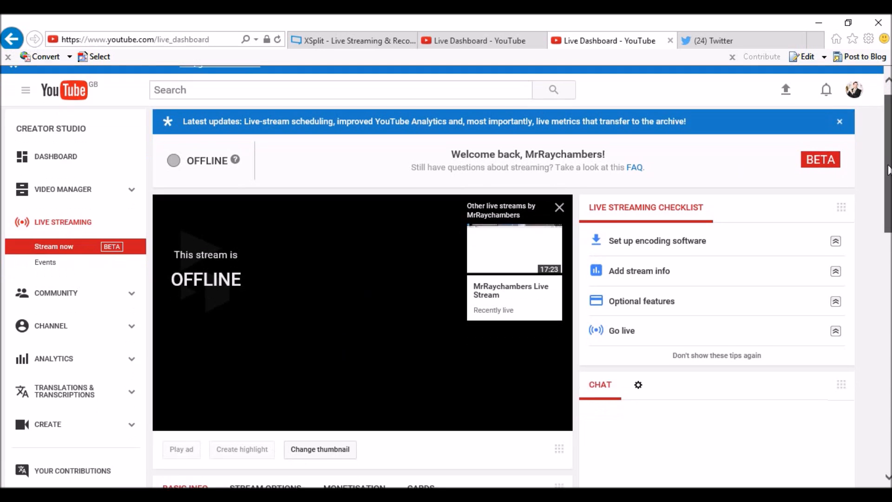
{"action": "scroll", "coordinate": [731, 231], "scroll_direction": "up", "scroll_amount": 5}
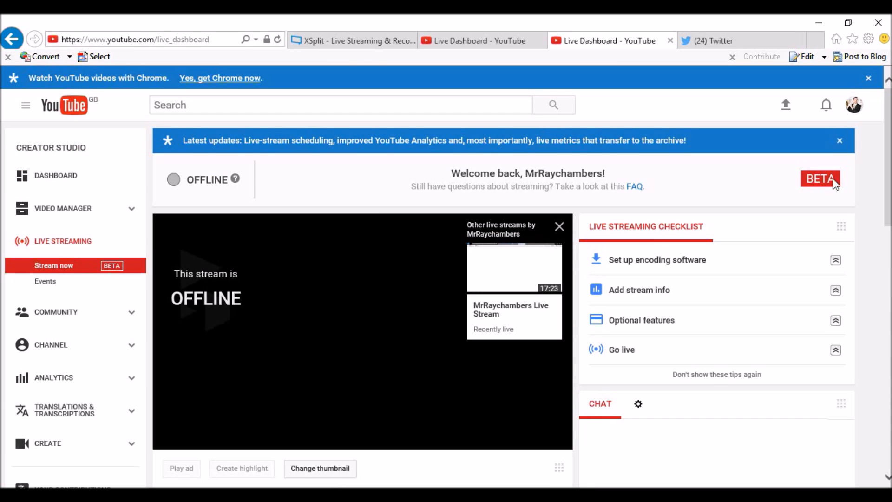
Step: Close the duplicate Live Dashboard tab and bring up the Start menu
{"action": "left_click", "coordinate": [333, 44]}
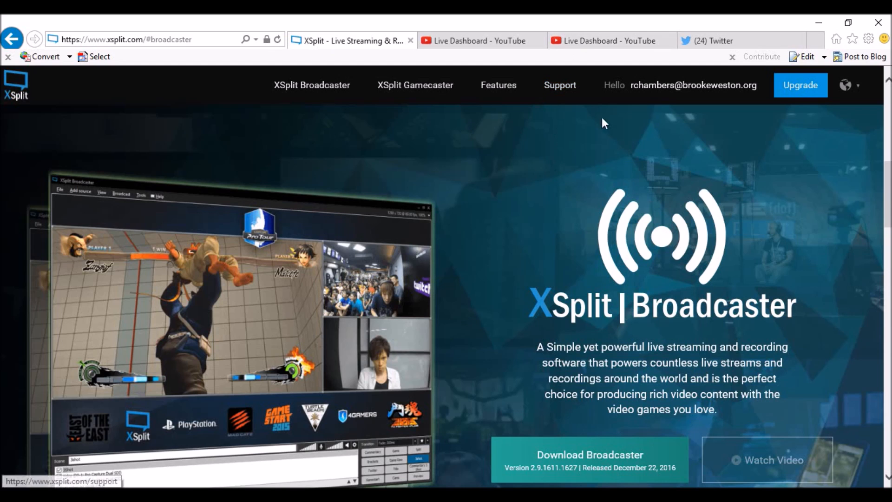
{"action": "left_click", "coordinate": [490, 41]}
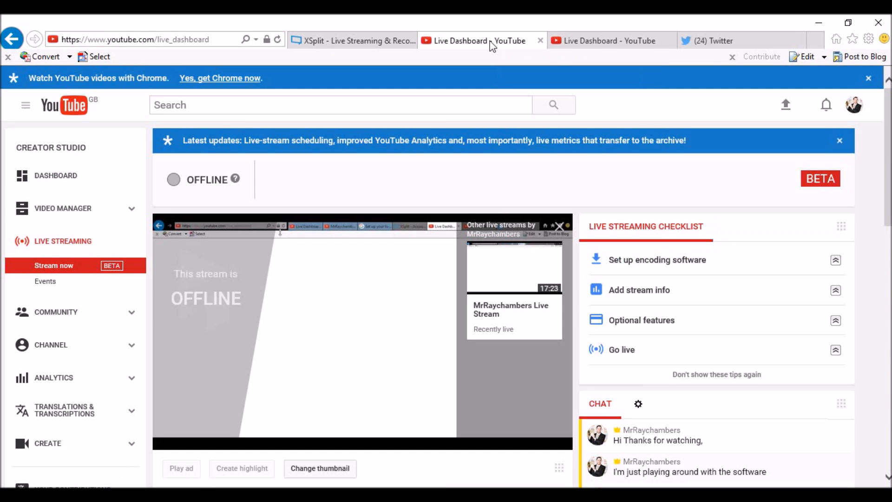
{"action": "left_click", "coordinate": [540, 39]}
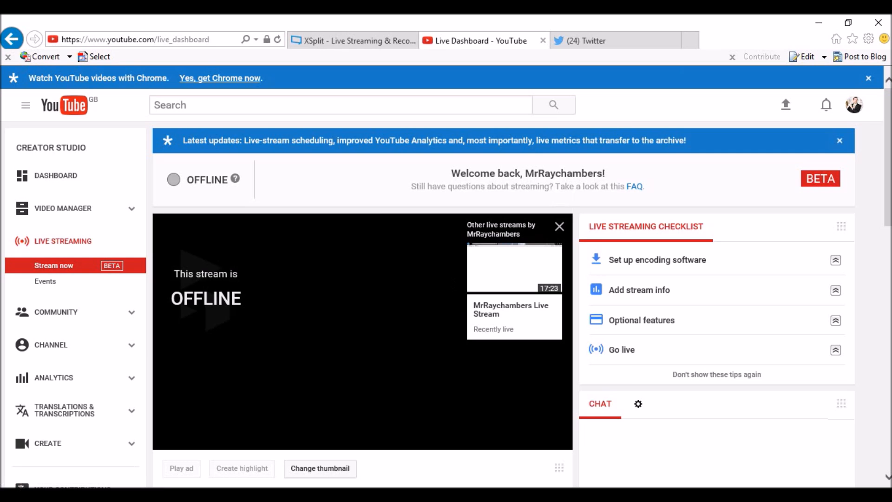
{"action": "key", "text": "super"}
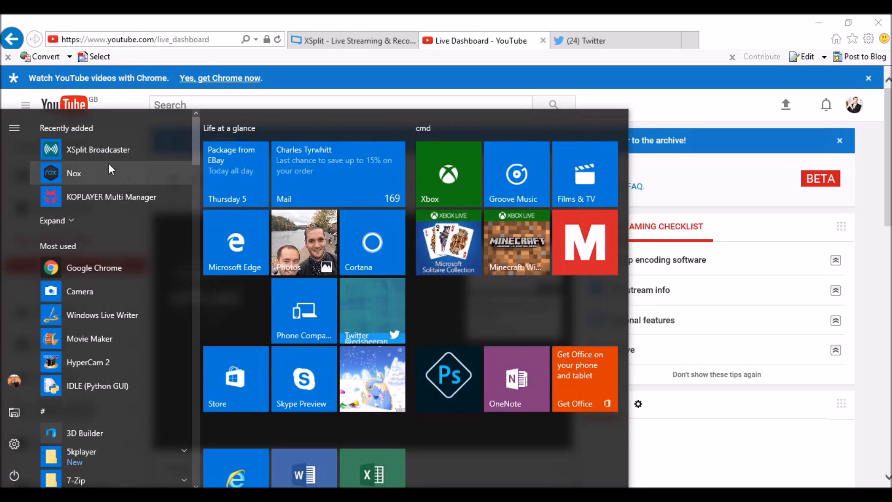
Step: Launch XSplit Broadcaster and log in with the account e-mail and password
{"action": "left_click", "coordinate": [120, 148]}
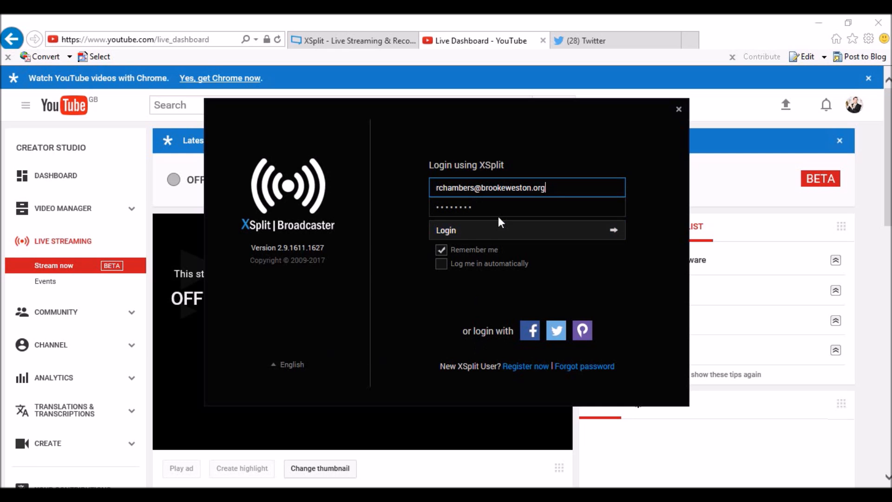
{"action": "left_click", "coordinate": [509, 207]}
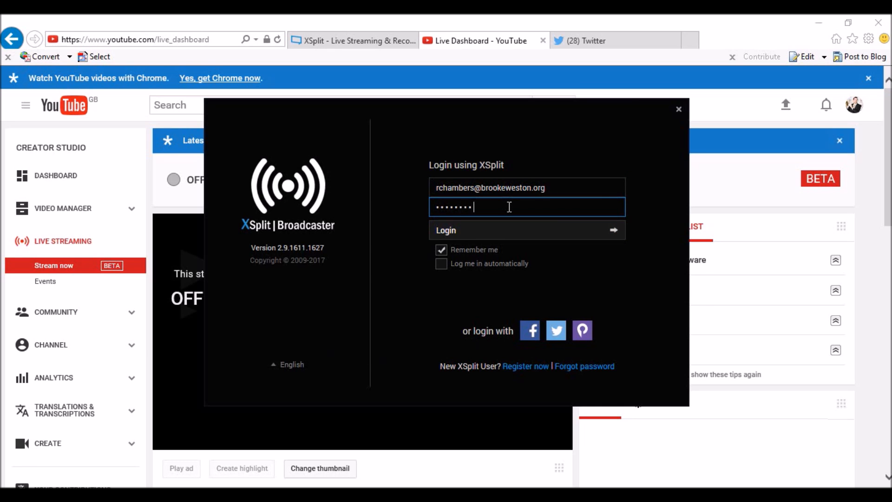
{"action": "key", "text": "Return"}
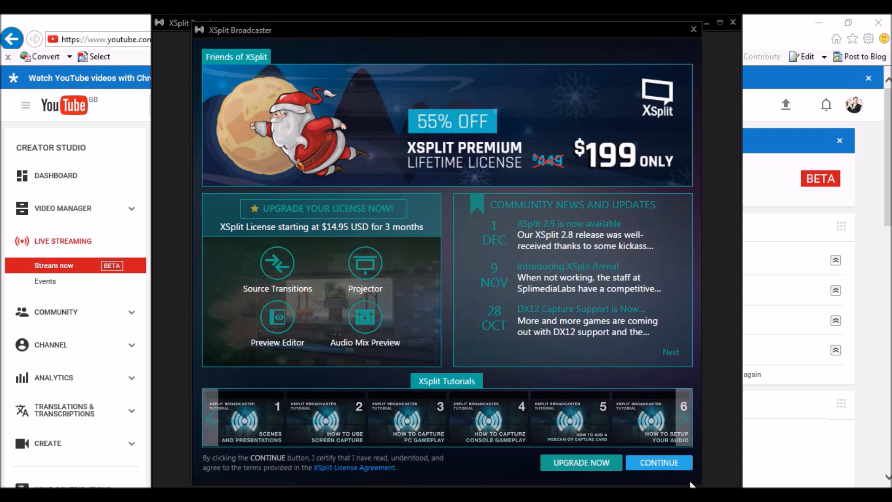
{"action": "left_click", "coordinate": [668, 474]}
Step: Accept the terms, dismiss the welcome screen, and delete Scene 1's old window-capture source
{"action": "left_click", "coordinate": [667, 467]}
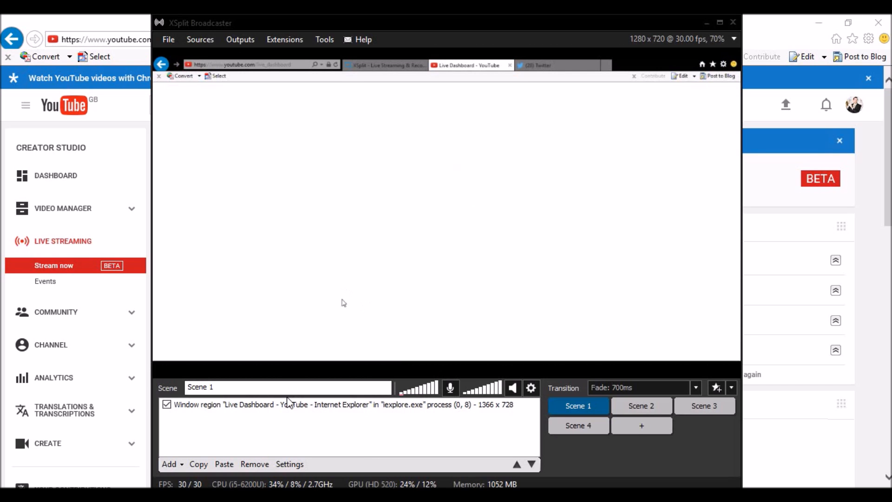
{"action": "left_click", "coordinate": [289, 403]}
{"action": "left_click", "coordinate": [260, 464]}
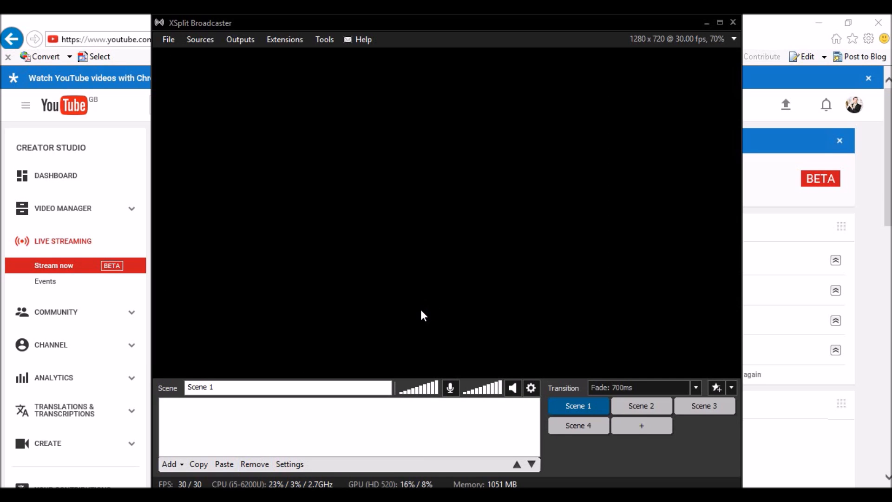
{"action": "left_click", "coordinate": [171, 45]}
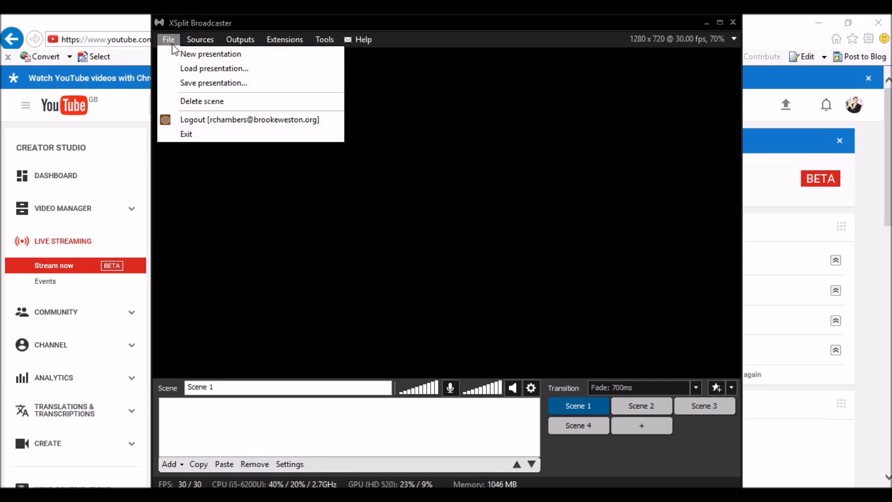
{"action": "mouse_move", "coordinate": [205, 40]}
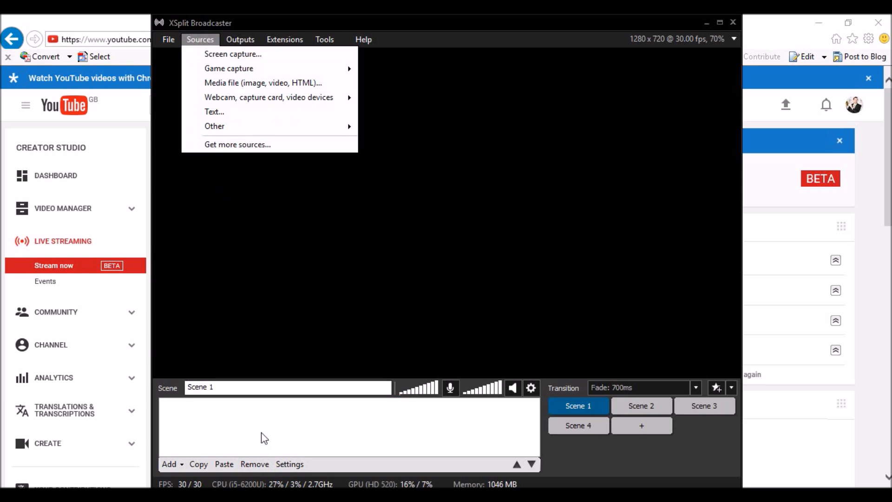
Step: Add a screen-capture region covering the whole Live Dashboard browser window to Scene 1
{"action": "left_click", "coordinate": [224, 59]}
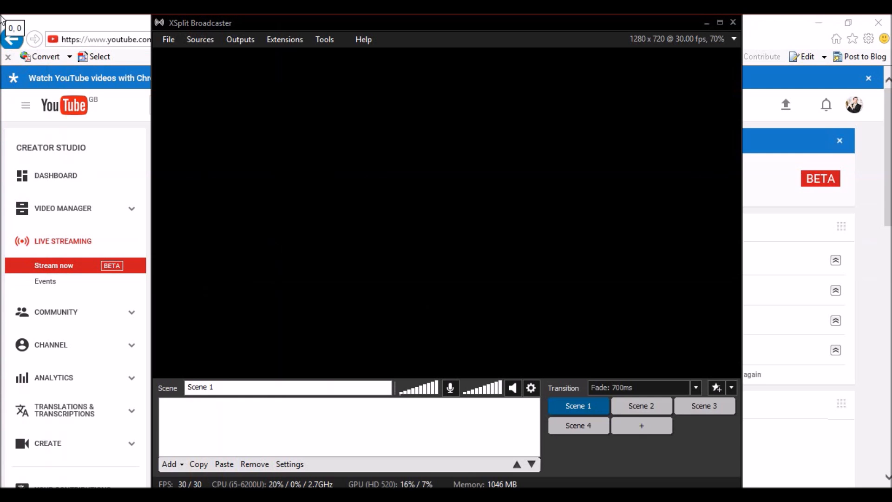
{"action": "left_click_drag", "start_coordinate": [1, 14], "coordinate": [889, 487]}
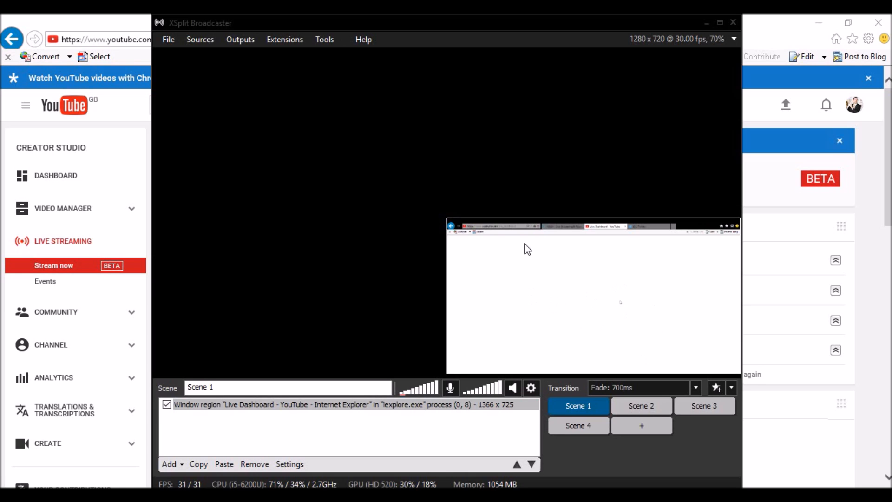
{"action": "left_click", "coordinate": [529, 391]}
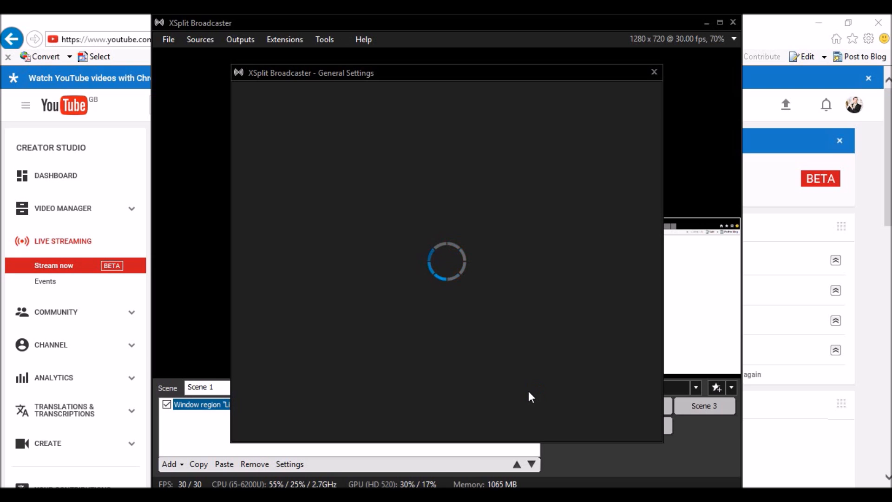
Step: Review the Audio, General, Hotkeys, Accounts, Profile and Advanced settings pages
{"action": "key", "text": "ctrl+Tab"}
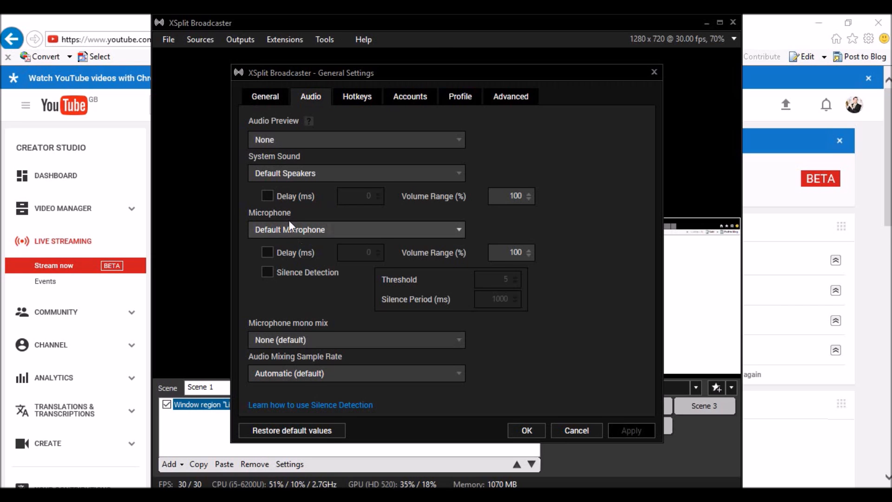
{"action": "left_click", "coordinate": [272, 101]}
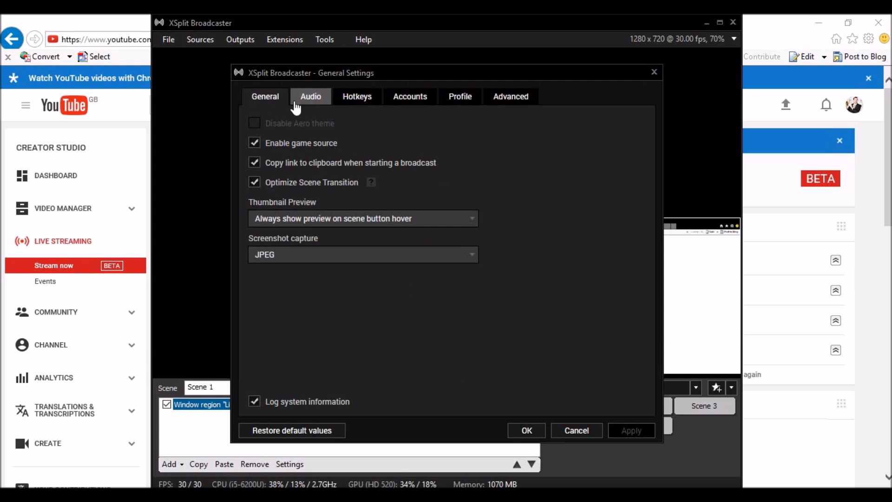
{"action": "left_click", "coordinate": [354, 100]}
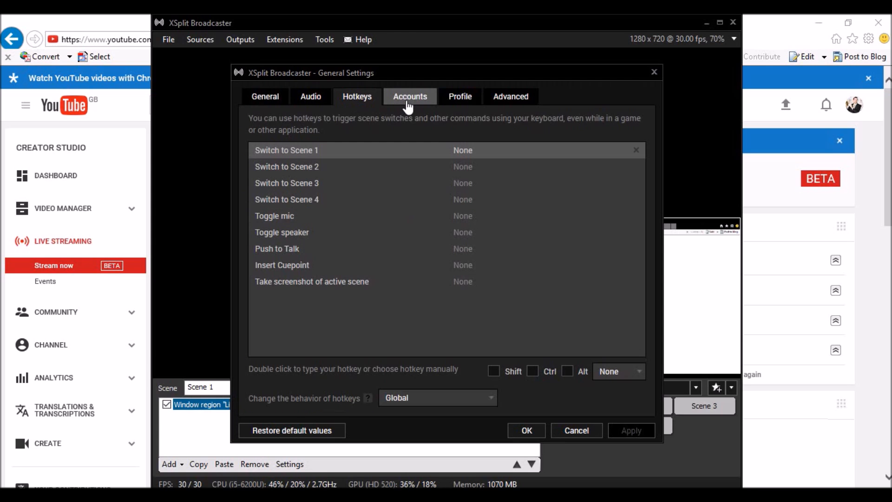
{"action": "left_click", "coordinate": [410, 100]}
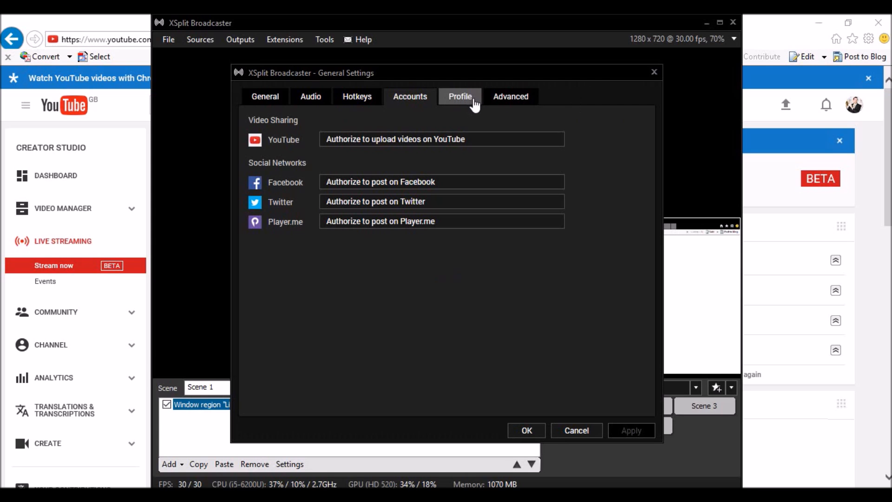
{"action": "left_click", "coordinate": [459, 101]}
{"action": "left_click", "coordinate": [511, 98]}
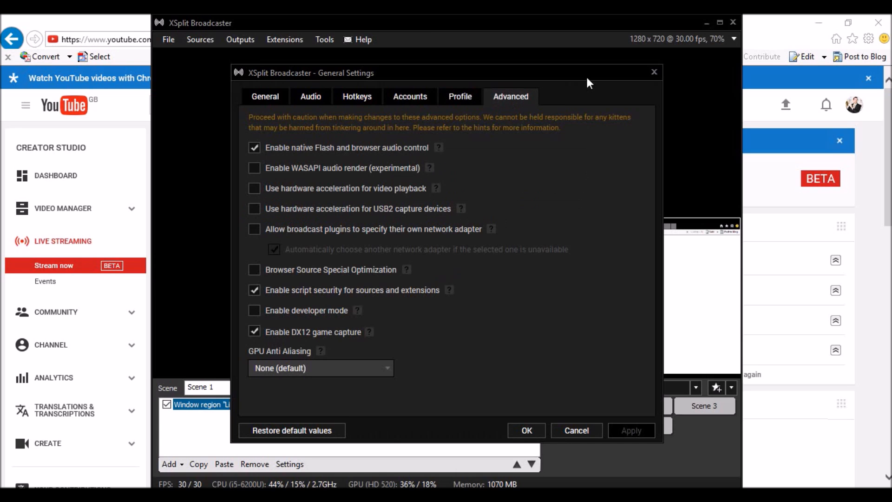
Step: Close settings without saving and open the capture source's properties
{"action": "left_click", "coordinate": [653, 73]}
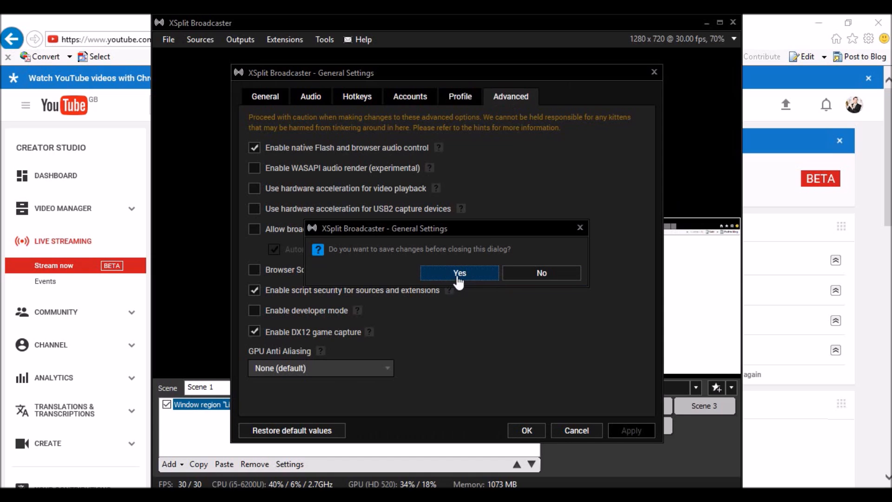
{"action": "left_click", "coordinate": [519, 279]}
{"action": "right_click", "coordinate": [512, 250]}
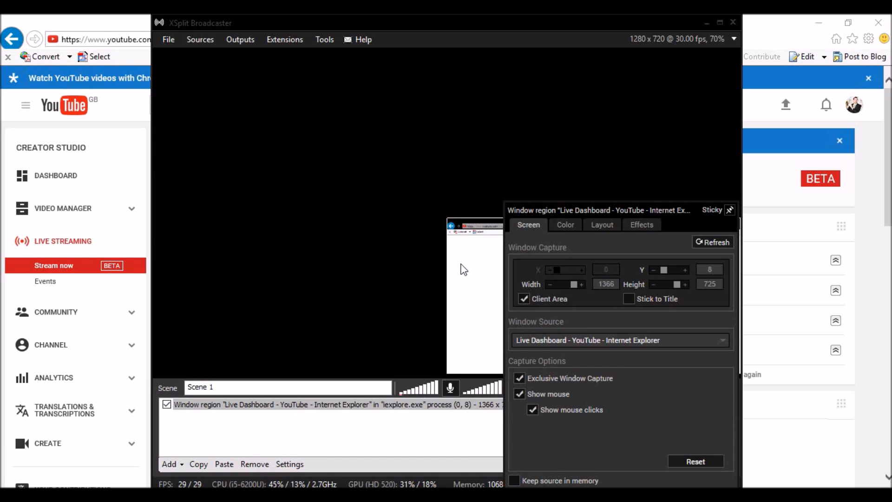
{"action": "left_click", "coordinate": [264, 149]}
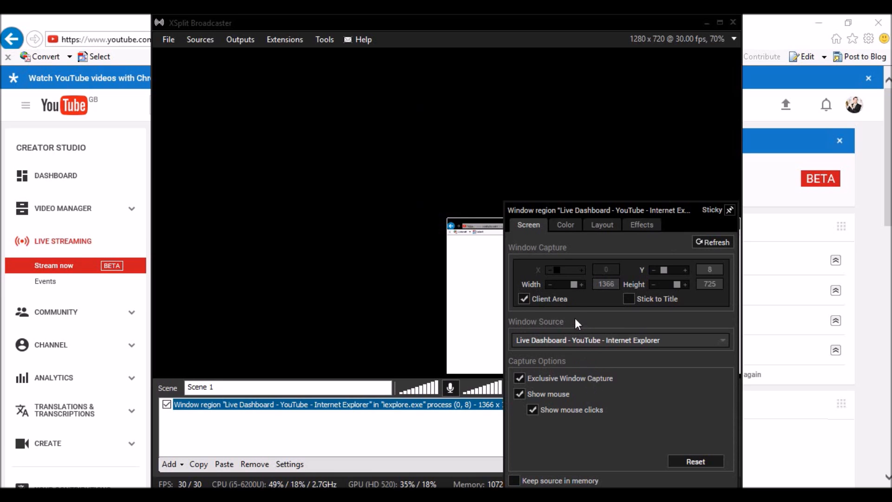
Step: Enable Enhance Resize on the Live Dashboard source's Layout tab, kept at 640 x 340
{"action": "left_click", "coordinate": [569, 228]}
{"action": "left_click", "coordinate": [602, 226]}
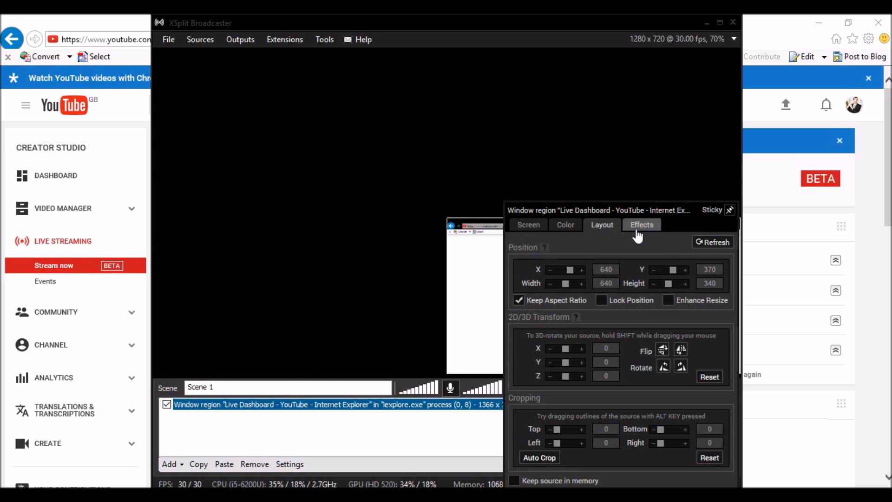
{"action": "left_click", "coordinate": [644, 230]}
{"action": "left_click", "coordinate": [607, 229]}
{"action": "left_click", "coordinate": [671, 302]}
{"action": "left_click", "coordinate": [462, 270]}
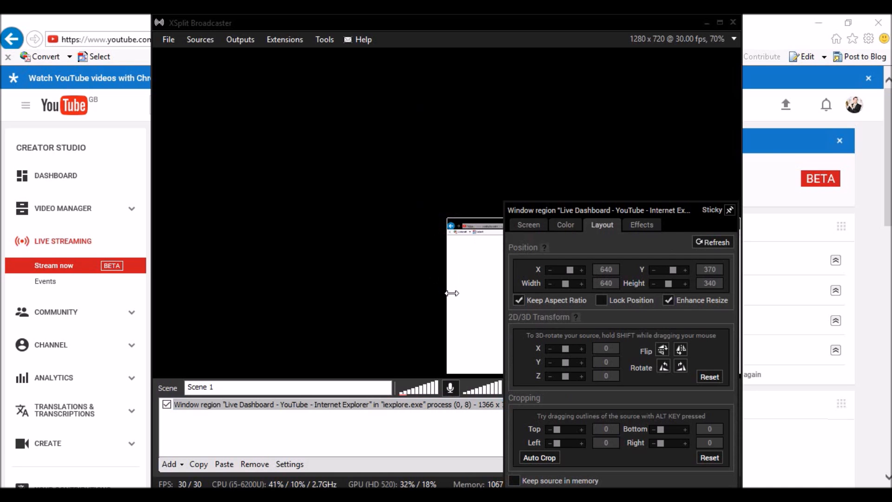
{"action": "left_click", "coordinate": [447, 224]}
{"action": "left_click_drag", "start_coordinate": [540, 213], "coordinate": [811, 202]}
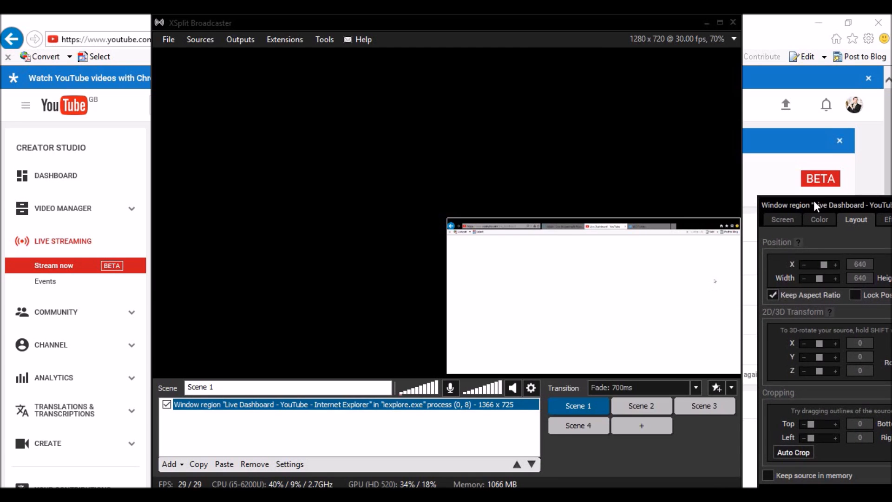
Step: Move and stretch the Live Dashboard capture until it fills the entire Scene 1 canvas
{"action": "left_click", "coordinate": [447, 215]}
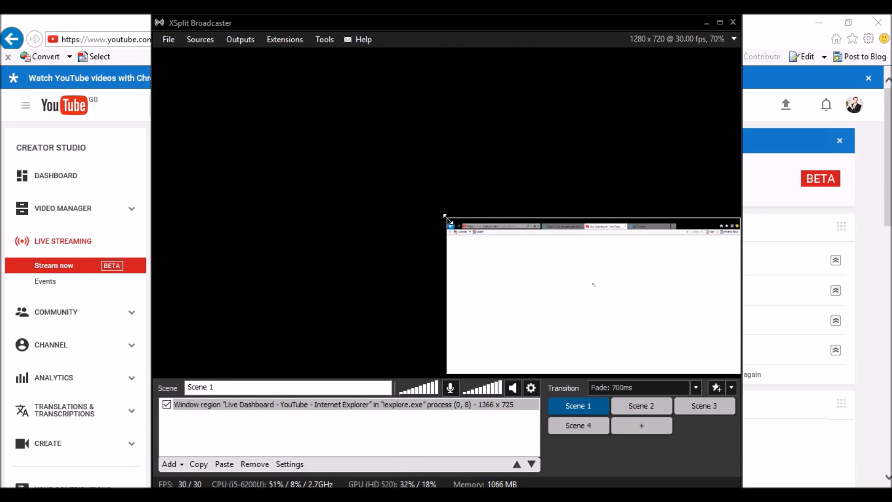
{"action": "left_click", "coordinate": [497, 235]}
{"action": "left_click_drag", "start_coordinate": [447, 277], "coordinate": [326, 255]}
{"action": "left_click_drag", "start_coordinate": [562, 313], "coordinate": [414, 232]}
{"action": "left_click_drag", "start_coordinate": [296, 134], "coordinate": [166, 52]}
{"action": "left_click_drag", "start_coordinate": [578, 285], "coordinate": [596, 304]}
{"action": "left_click", "coordinate": [598, 298]}
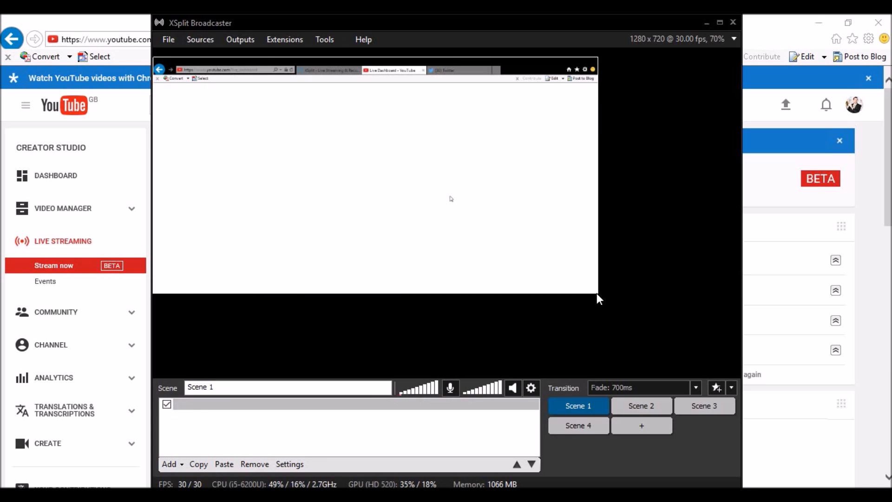
{"action": "left_click_drag", "start_coordinate": [592, 175], "coordinate": [734, 177]}
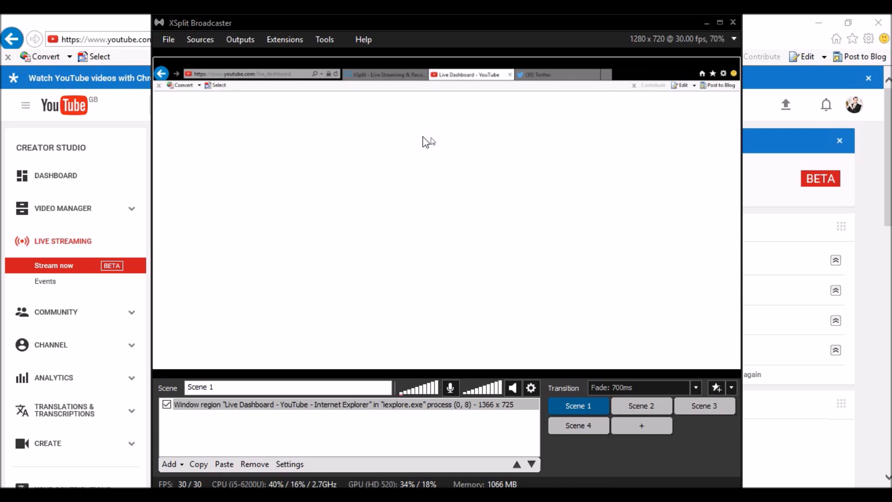
{"action": "left_click", "coordinate": [239, 41]}
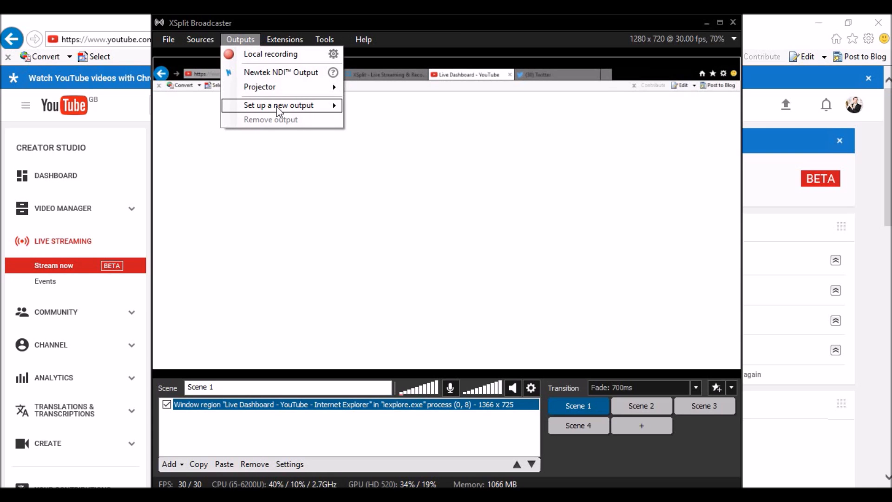
Step: Add a YouTube Live output, enter the channel ID, and begin Google authorization with the account e-mail
{"action": "mouse_move", "coordinate": [278, 111]}
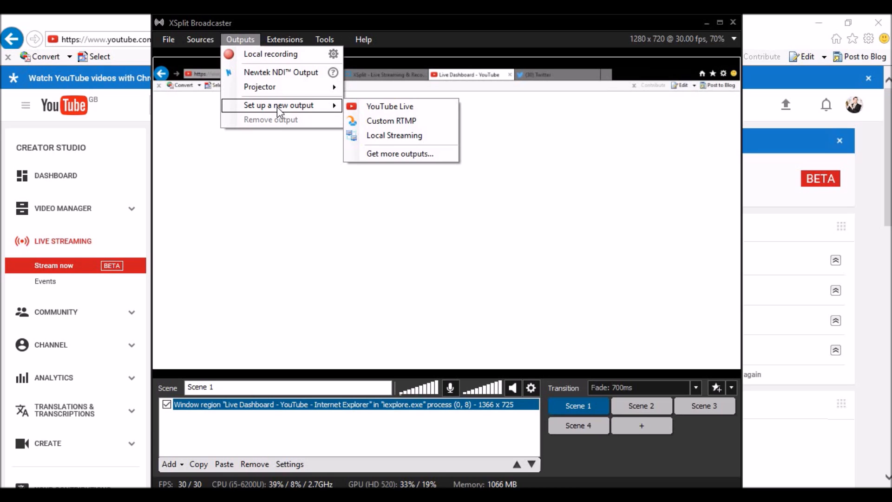
{"action": "left_click", "coordinate": [389, 108]}
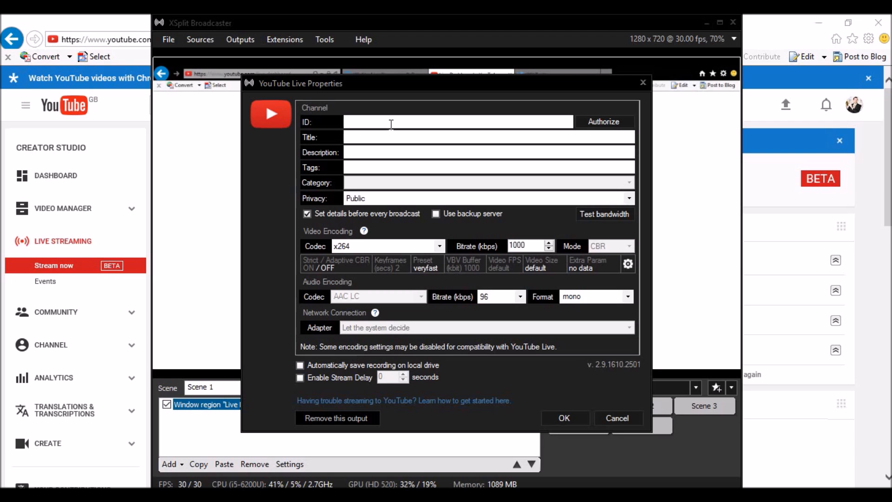
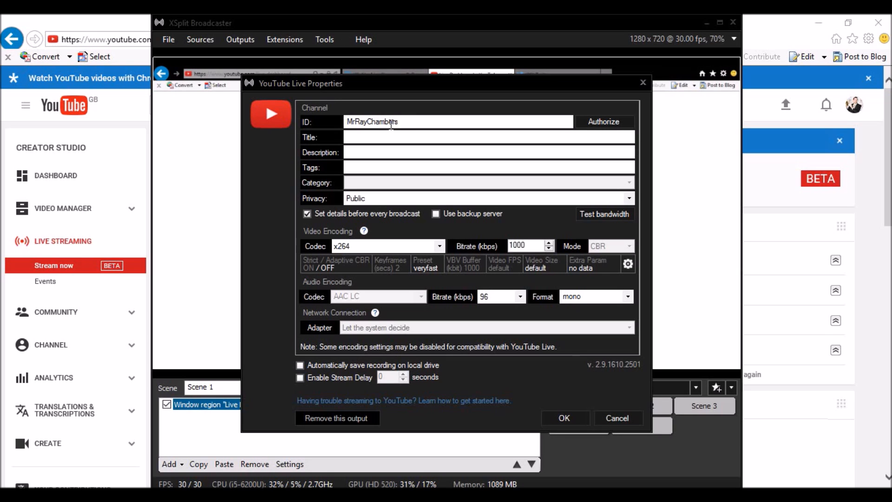
{"action": "left_click", "coordinate": [602, 123]}
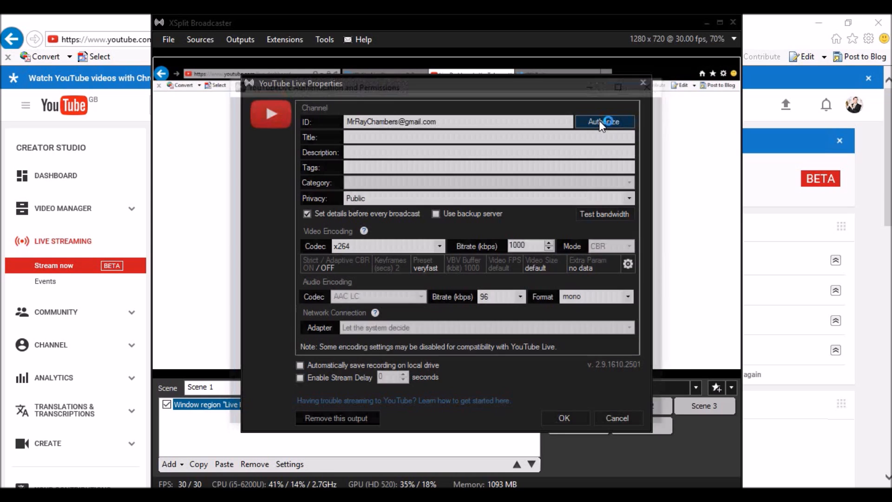
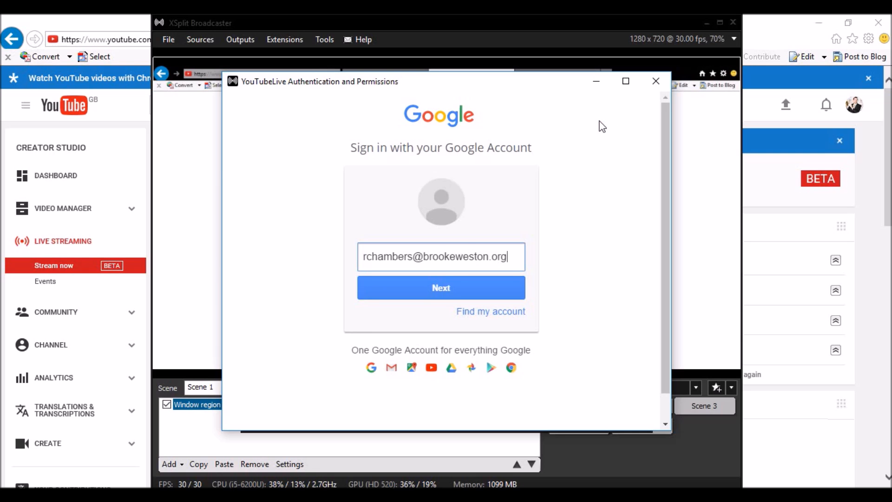
Step: Sign in to the Google account with its password, correcting a mistyped entry
{"action": "left_click", "coordinate": [438, 293]}
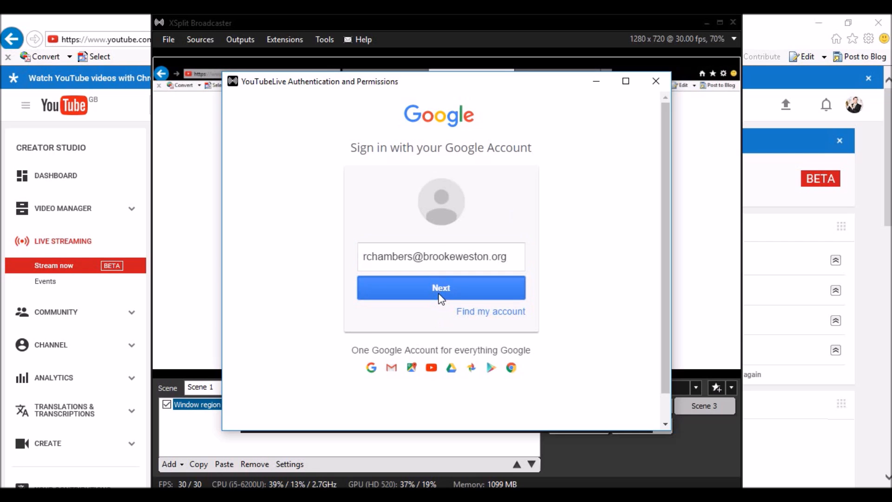
{"action": "type", "text": "•••••••"}
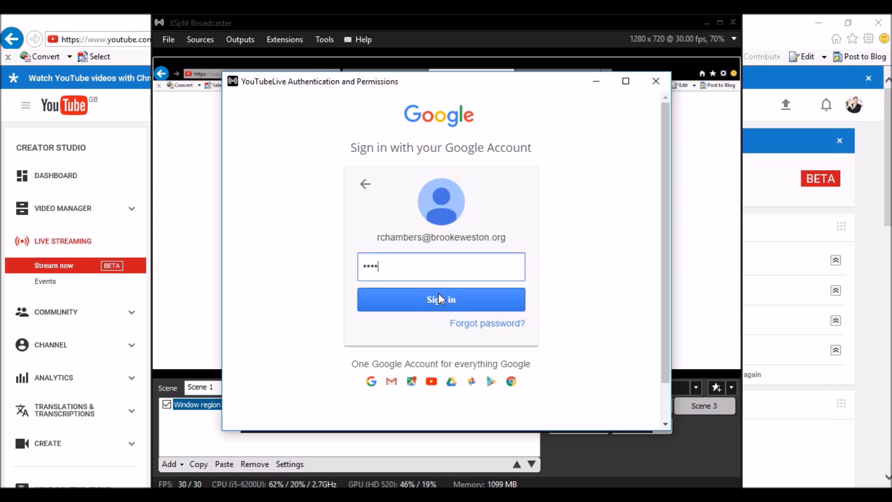
{"action": "key", "text": "BackSpace"}
{"action": "key", "text": "BackSpace"}
{"action": "key", "text": "BackSpace"}
{"action": "key", "text": "BackSpace"}
{"action": "key", "text": "BackSpace"}
{"action": "key", "text": "BackSpace"}
{"action": "key", "text": "BackSpace"}
{"action": "type", "text": "••••••••"}
{"action": "left_click", "coordinate": [439, 293]}
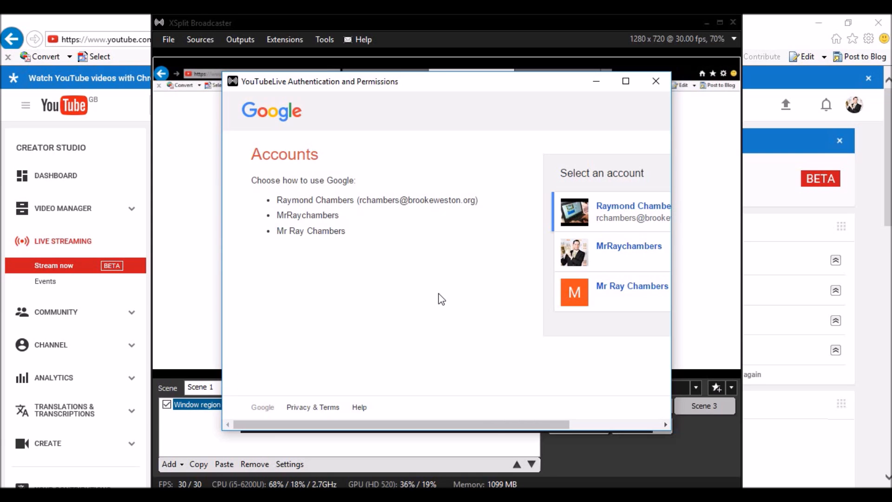
Step: Pick the channel account and grant XSplit the requested YouTube permissions
{"action": "left_click_drag", "start_coordinate": [436, 425], "coordinate": [564, 400]}
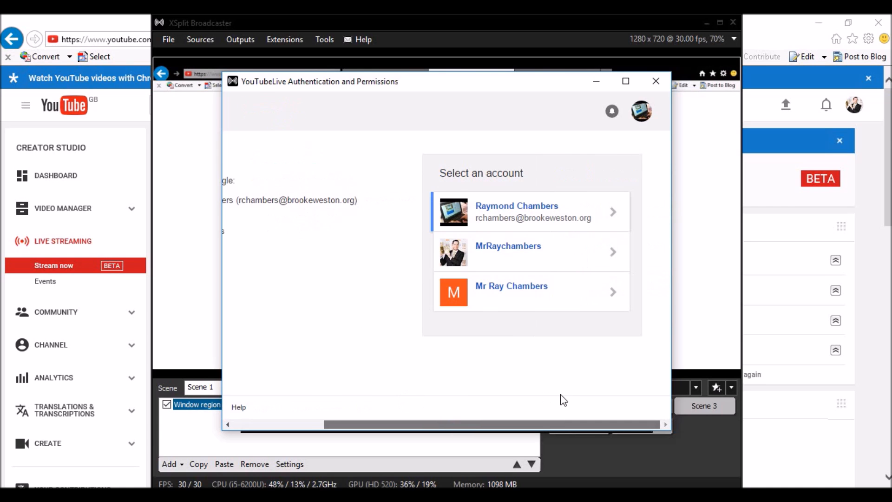
{"action": "left_click", "coordinate": [491, 260]}
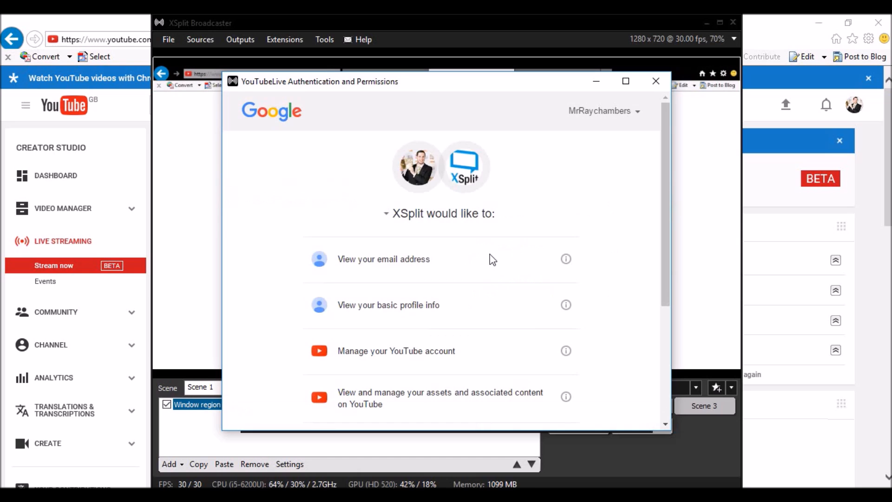
{"action": "left_click_drag", "start_coordinate": [663, 179], "coordinate": [679, 293]}
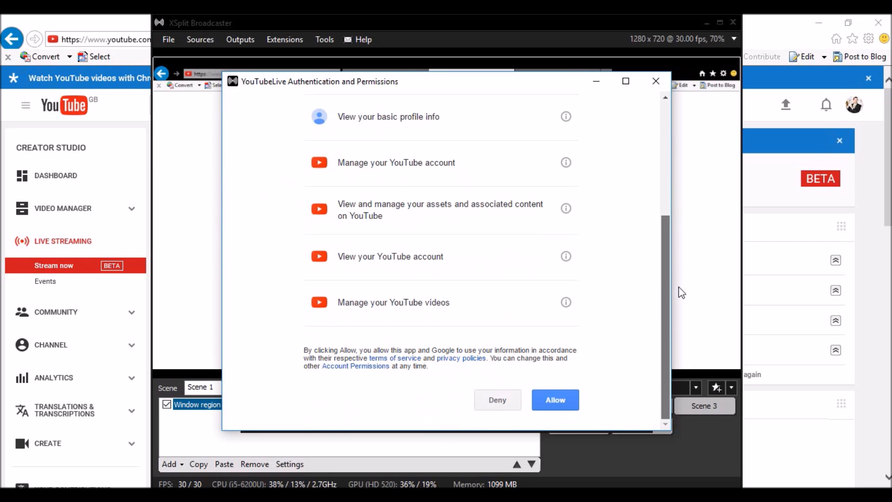
{"action": "left_click", "coordinate": [561, 403]}
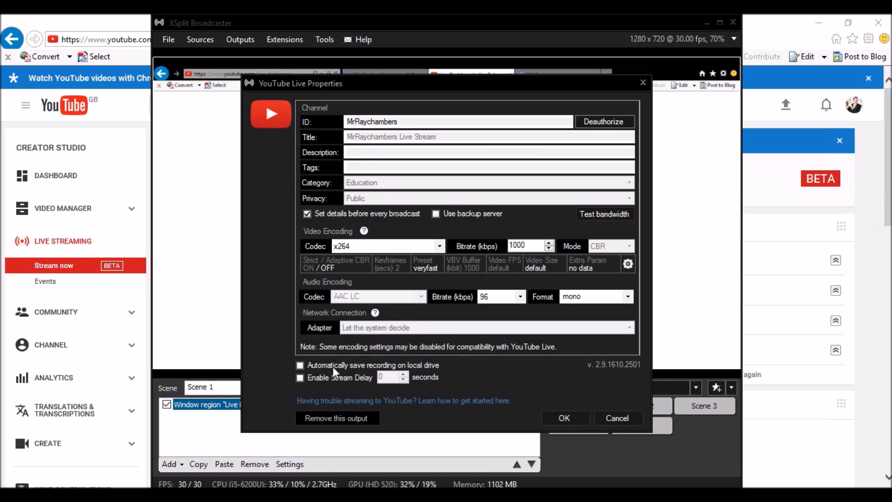
Step: Save the YouTube Live output after correcting its video bitrate to 1400 kbps
{"action": "left_click", "coordinate": [568, 414]}
{"action": "key", "text": "Return"}
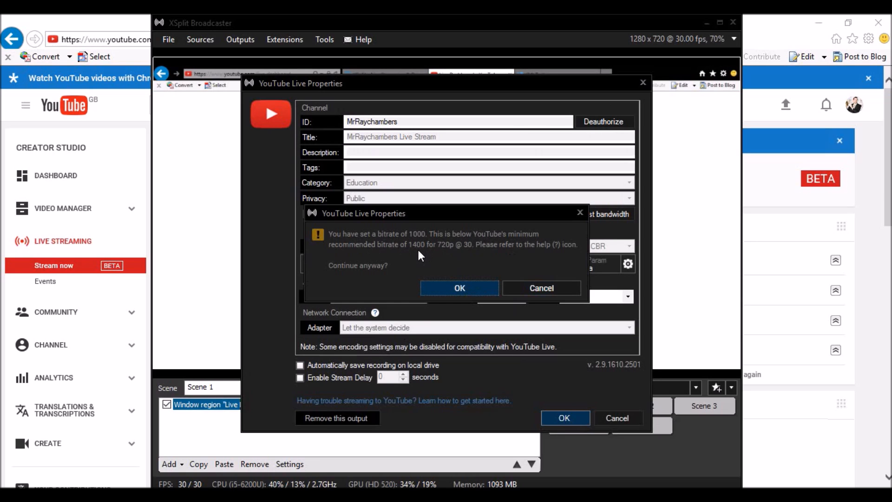
{"action": "left_click", "coordinate": [524, 287]}
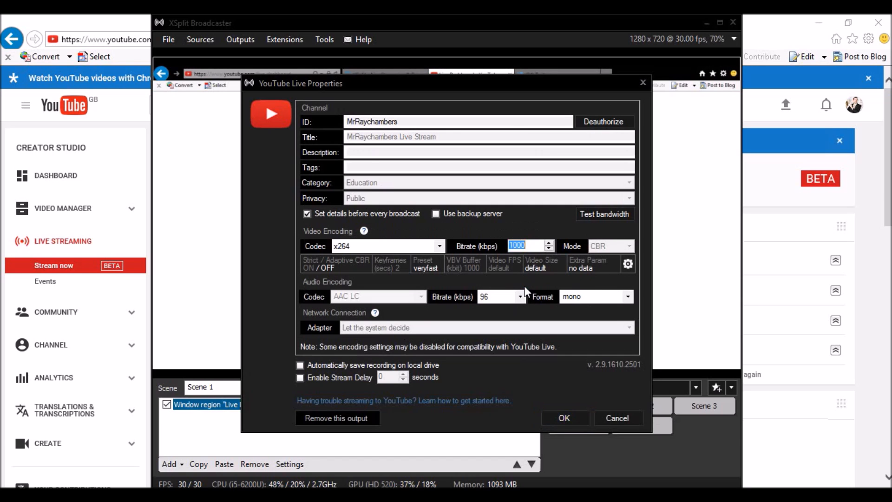
{"action": "type", "text": "1400"}
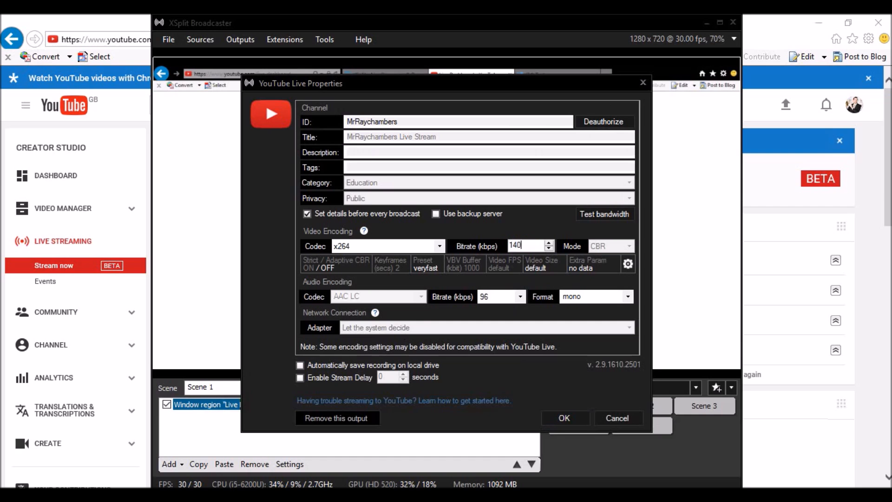
{"action": "left_click", "coordinate": [565, 419]}
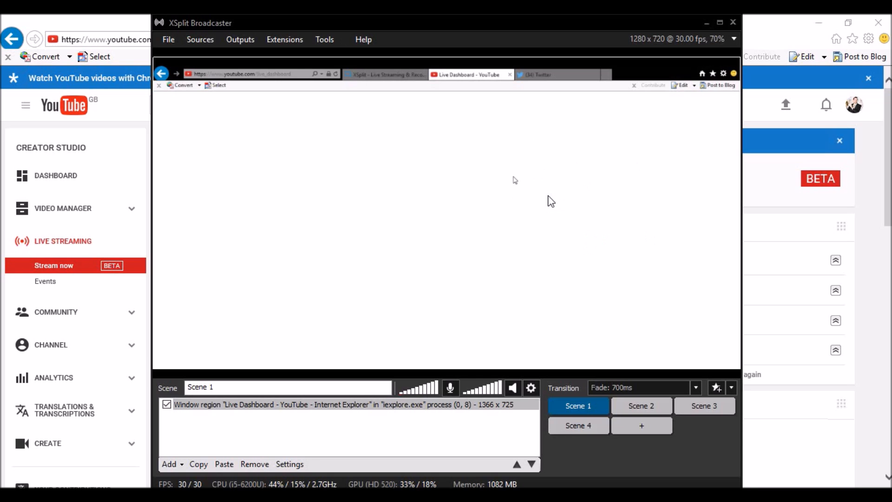
Step: Start the YouTube Live broadcast from the event dialog, then minimize XSplit to reveal the dashboard
{"action": "left_click", "coordinate": [442, 151]}
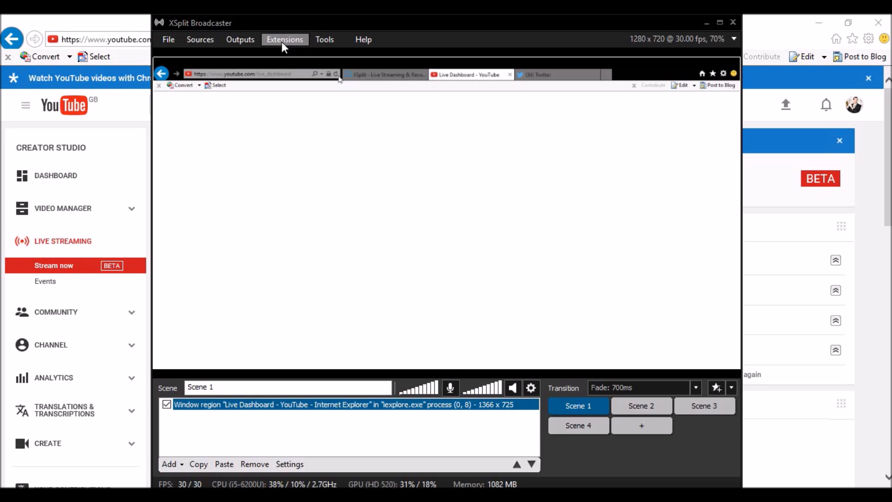
{"action": "left_click", "coordinate": [247, 38]}
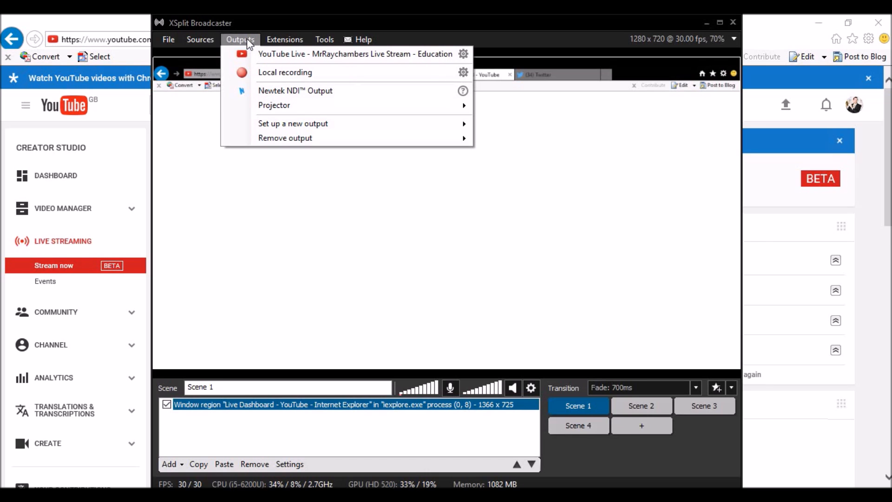
{"action": "left_click", "coordinate": [284, 54]}
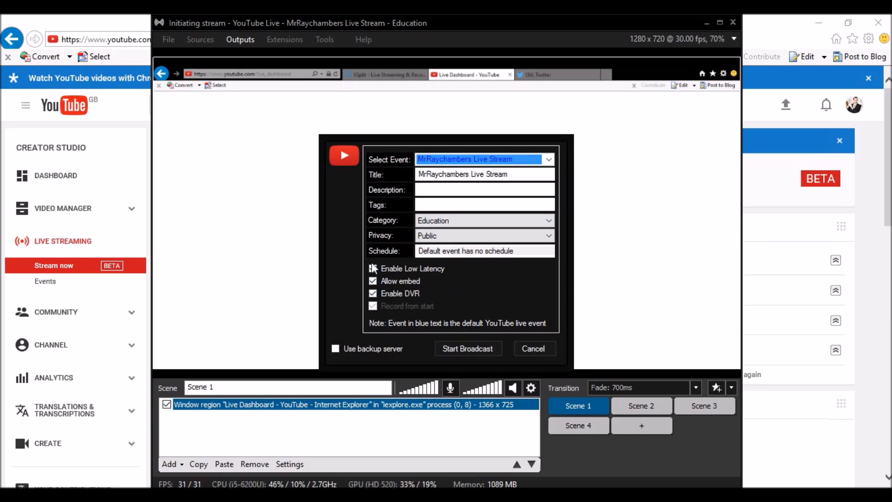
{"action": "left_click", "coordinate": [479, 351]}
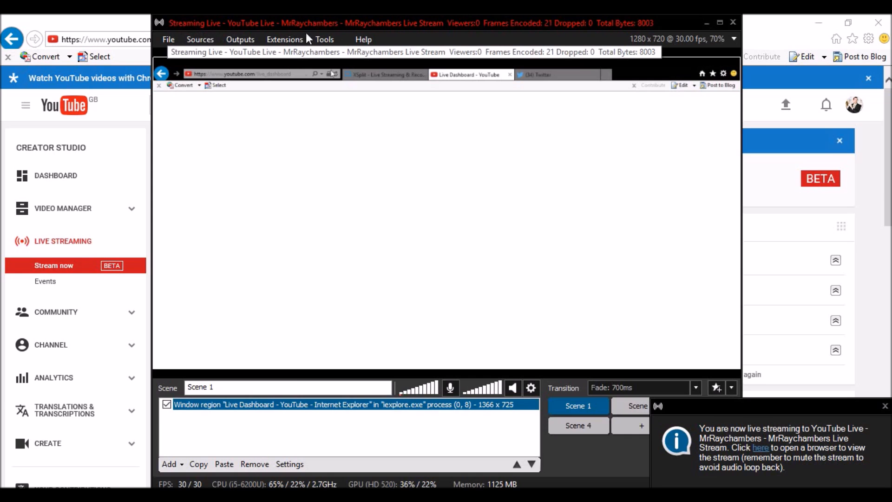
{"action": "left_click", "coordinate": [707, 23]}
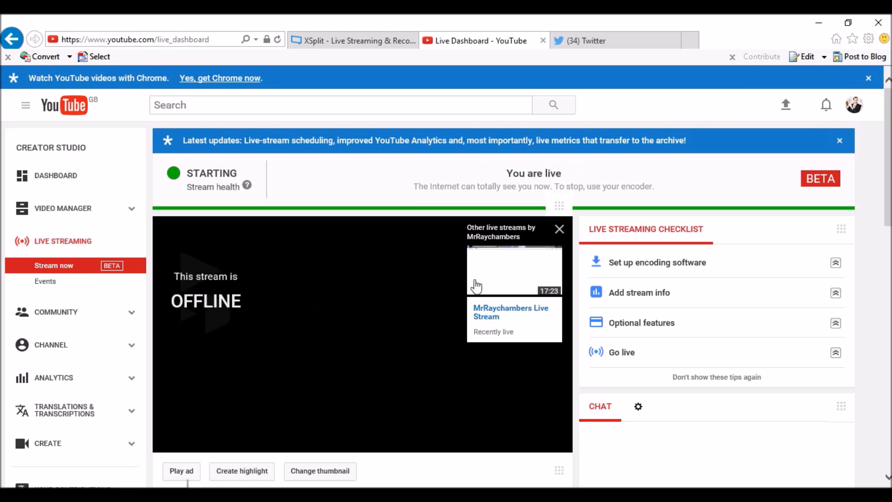
Step: Dismiss the Other live streams overlay and scroll down to the Share panel
{"action": "left_click", "coordinate": [559, 229]}
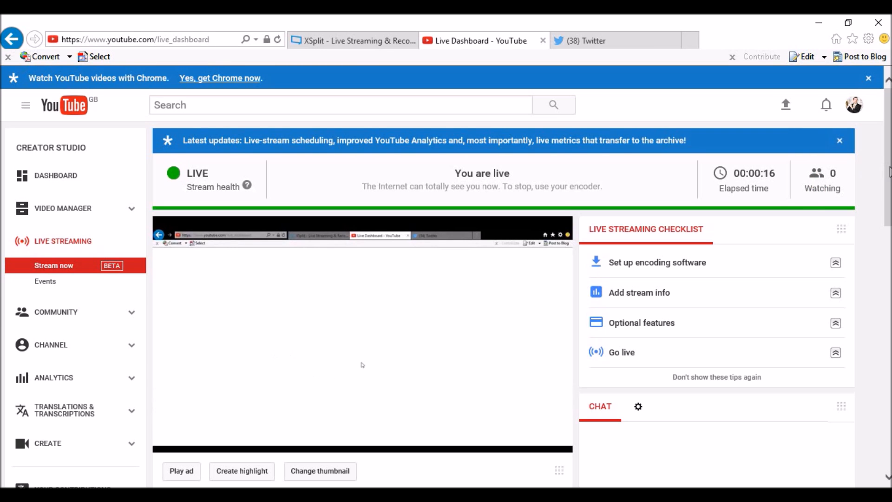
{"action": "scroll", "coordinate": [887, 171], "scroll_direction": "down", "scroll_amount": 1}
{"action": "scroll", "coordinate": [888, 181], "scroll_direction": "up", "scroll_amount": 1}
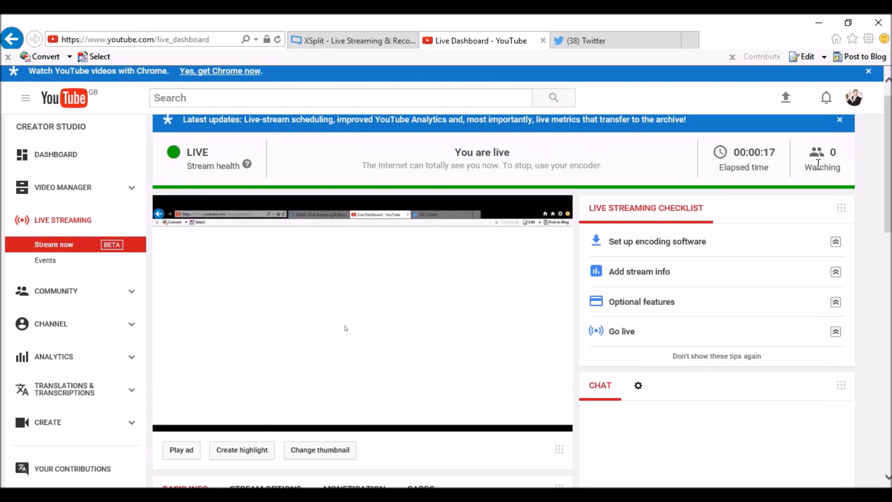
{"action": "scroll", "coordinate": [888, 158], "scroll_direction": "down", "scroll_amount": 2}
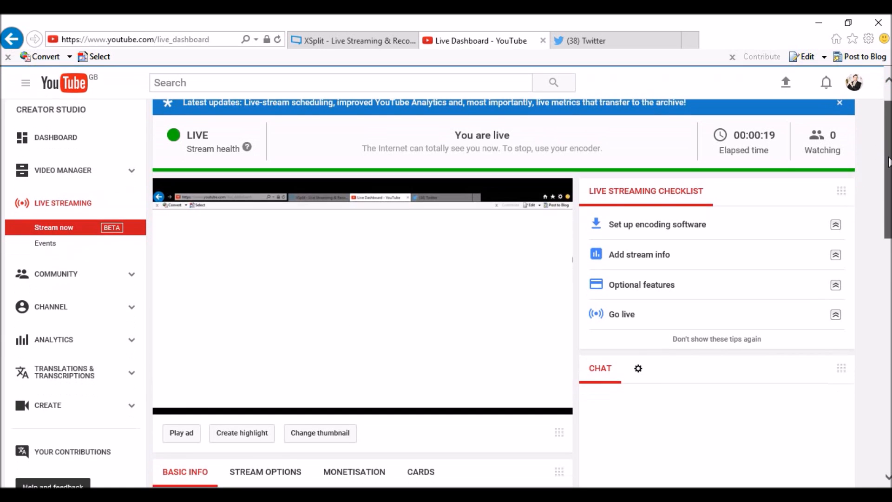
{"action": "scroll", "coordinate": [546, 239], "scroll_direction": "down", "scroll_amount": 15}
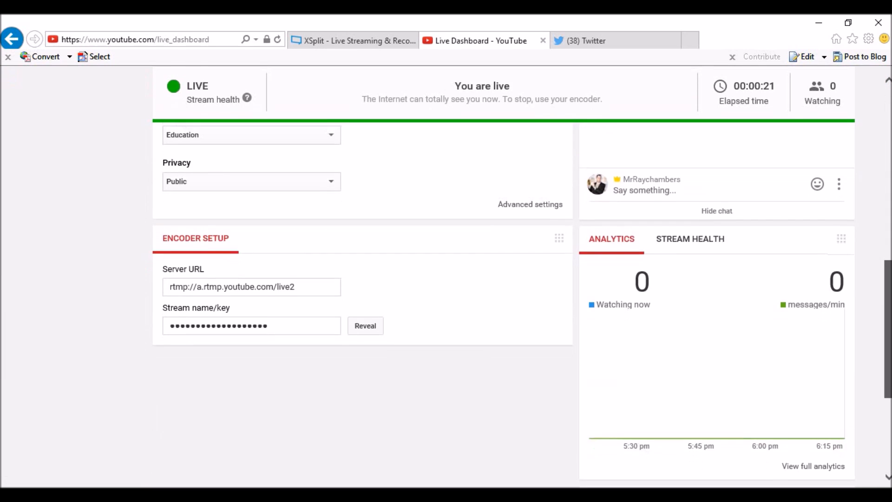
Step: Copy the channel's live share link, then return to the top of the dashboard
{"action": "left_click", "coordinate": [761, 315]}
{"action": "left_click", "coordinate": [761, 315]}
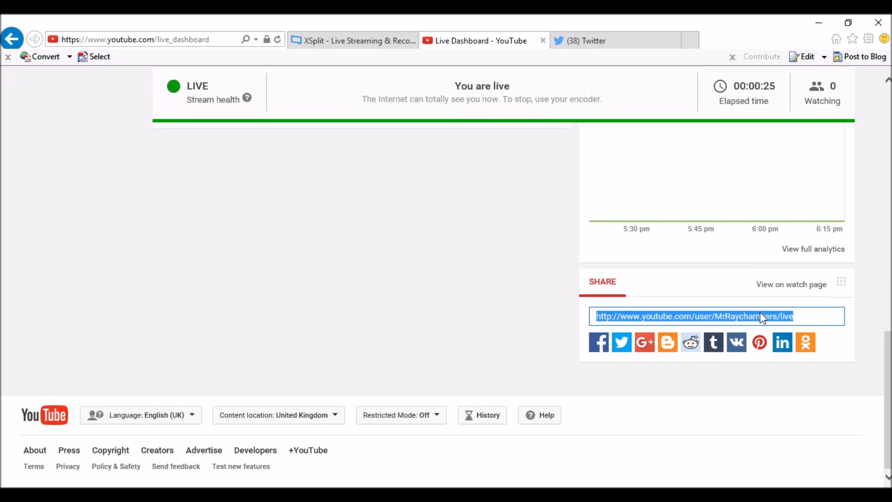
{"action": "right_click", "coordinate": [761, 318]}
{"action": "left_click", "coordinate": [801, 357]}
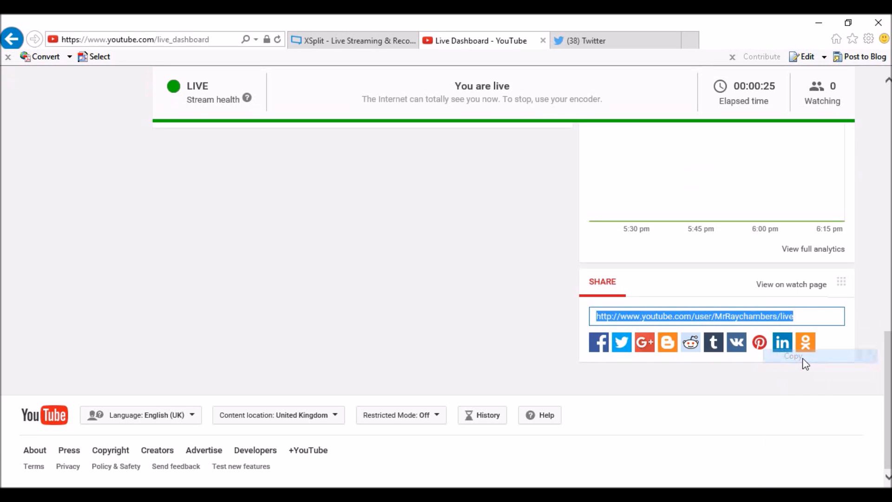
{"action": "scroll", "coordinate": [805, 365], "scroll_direction": "up", "scroll_amount": 10}
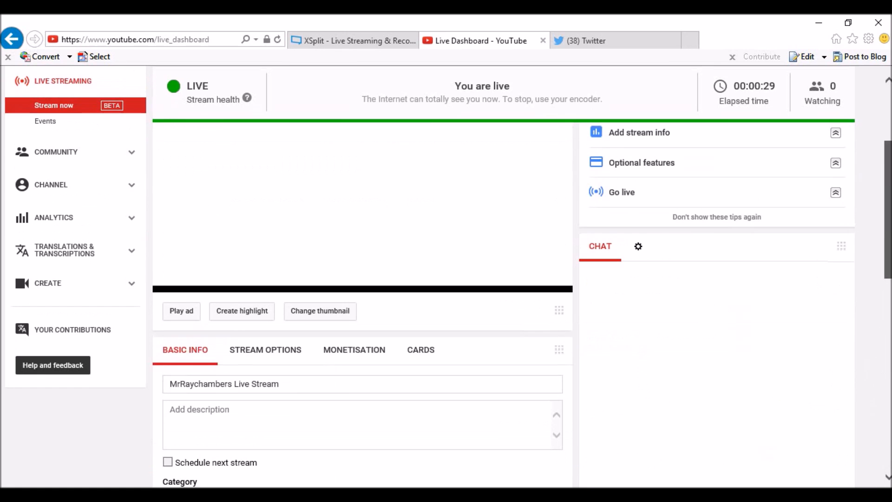
{"action": "scroll", "coordinate": [446, 279], "scroll_direction": "up", "scroll_amount": 3}
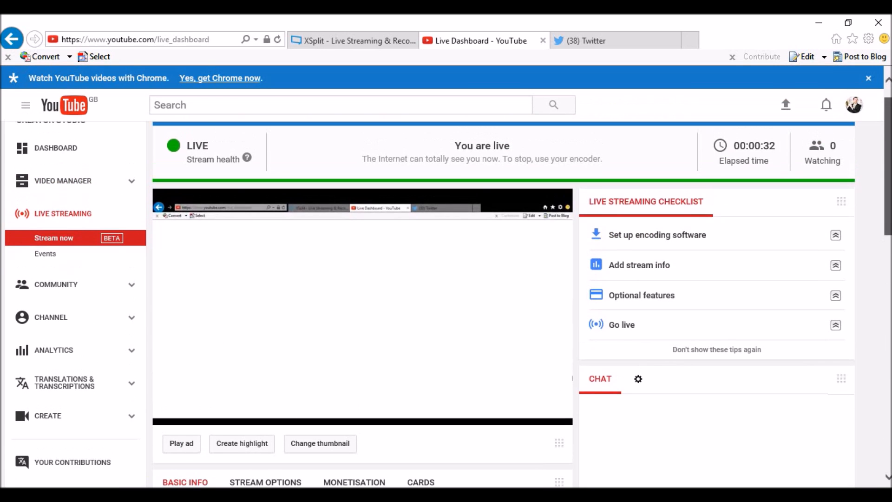
{"action": "mouse_move", "coordinate": [889, 166]}
{"action": "left_mouse_down"}
{"action": "mouse_move", "coordinate": [889, 157]}
{"action": "mouse_move", "coordinate": [889, 217]}
{"action": "mouse_move", "coordinate": [889, 167]}
{"action": "left_mouse_up"}
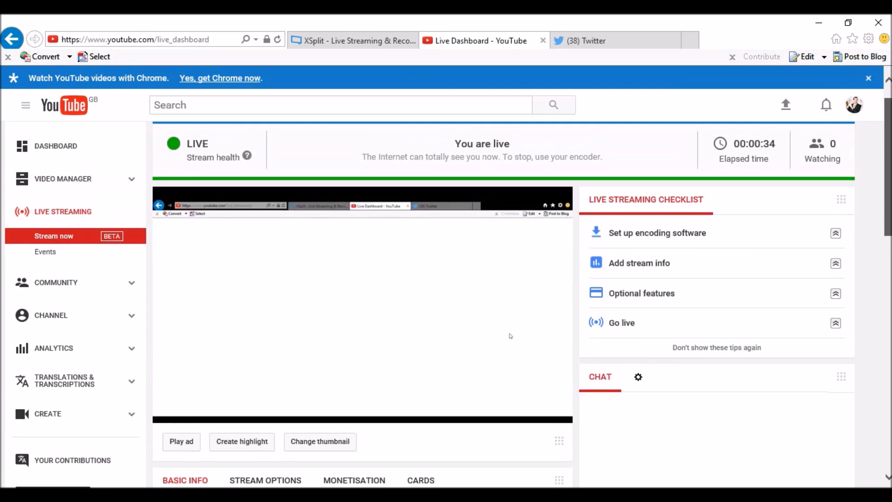
{"action": "scroll", "coordinate": [509, 335], "scroll_direction": "up", "scroll_amount": 1}
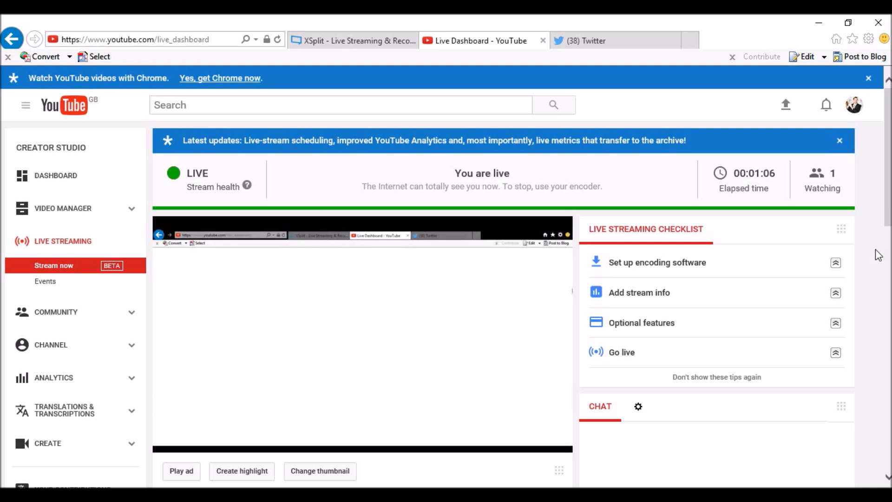
Step: Send 'Here is the answer to the question' from the Chat panel's message box
{"action": "scroll", "coordinate": [457, 329], "scroll_direction": "down", "scroll_amount": 10}
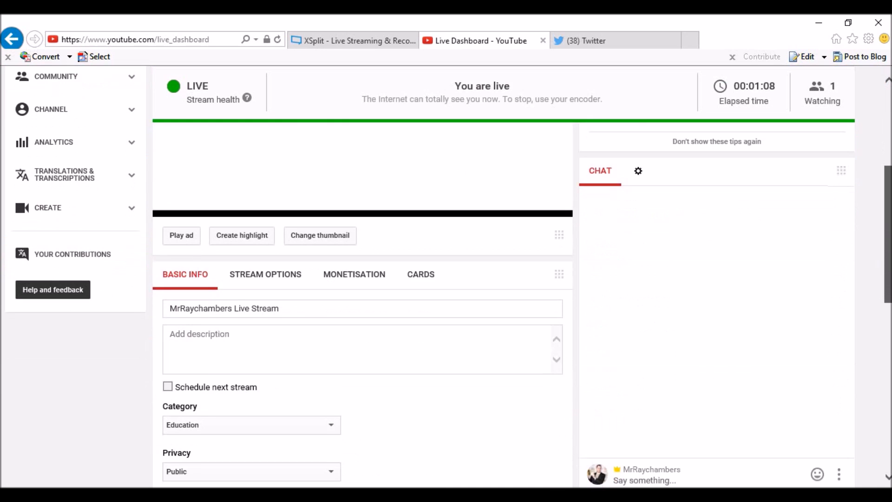
{"action": "scroll", "coordinate": [859, 314], "scroll_direction": "up", "scroll_amount": 2}
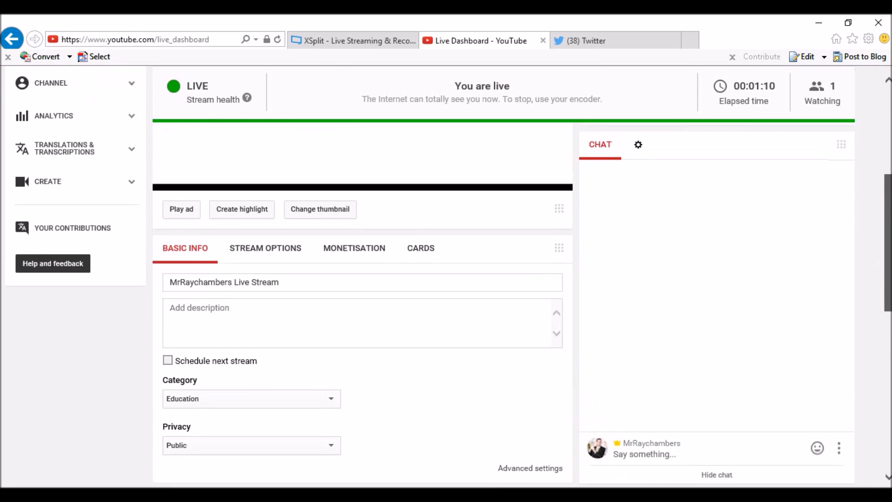
{"action": "left_click", "coordinate": [639, 460]}
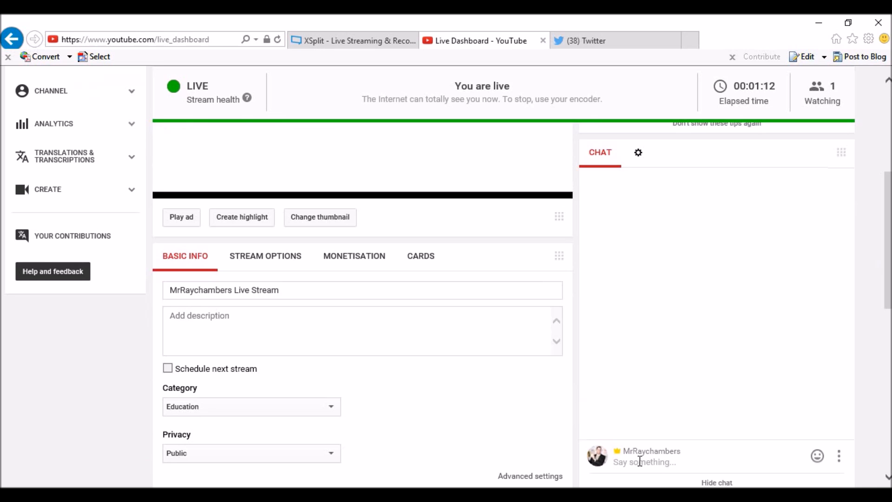
{"action": "type", "text": "Here is the answer to the question"}
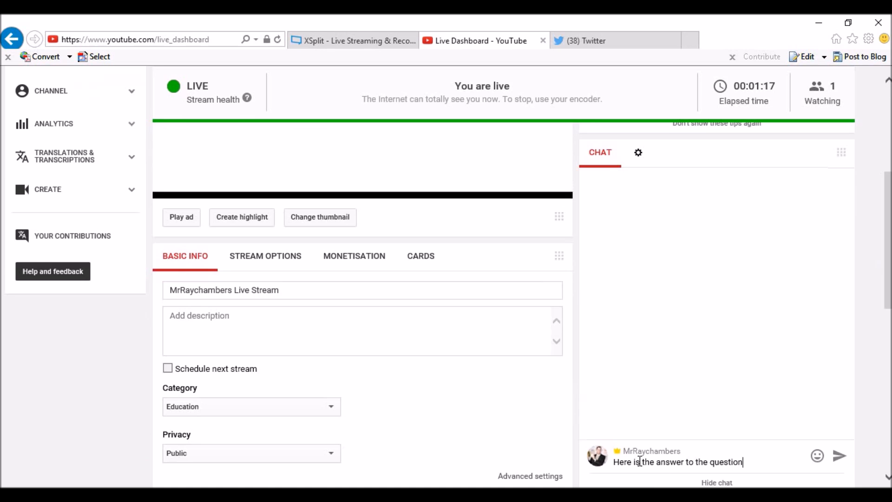
{"action": "key", "text": "Return"}
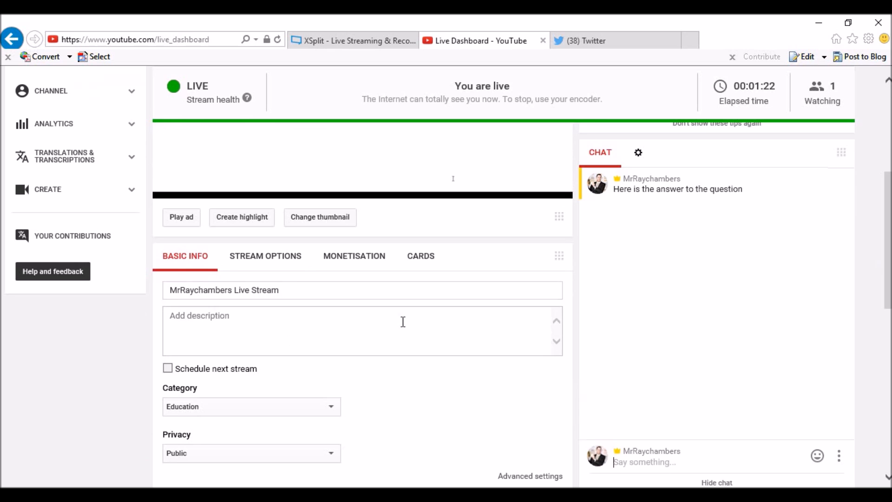
{"action": "left_click", "coordinate": [614, 462]}
{"action": "scroll", "coordinate": [453, 178], "scroll_direction": "down", "scroll_amount": 5}
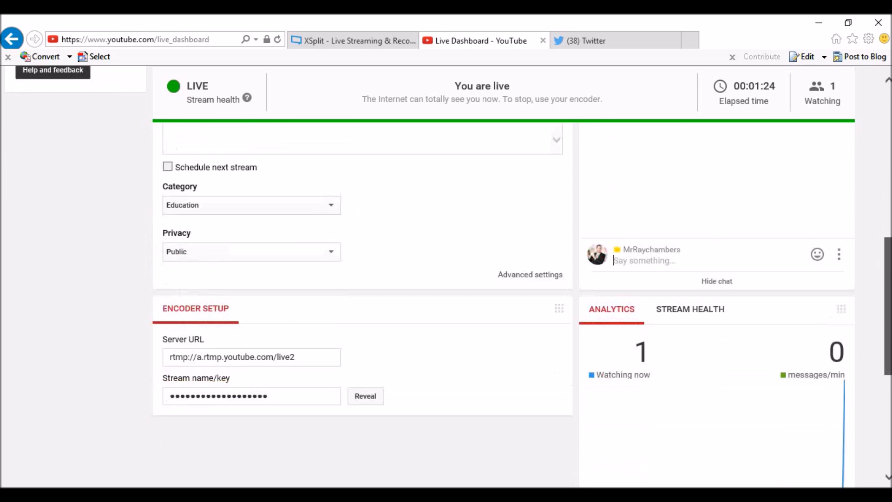
{"action": "scroll", "coordinate": [452, 178], "scroll_direction": "up", "scroll_amount": 3}
{"action": "scroll", "coordinate": [452, 179], "scroll_direction": "down", "scroll_amount": 6}
{"action": "scroll", "coordinate": [453, 432], "scroll_direction": "up", "scroll_amount": 10}
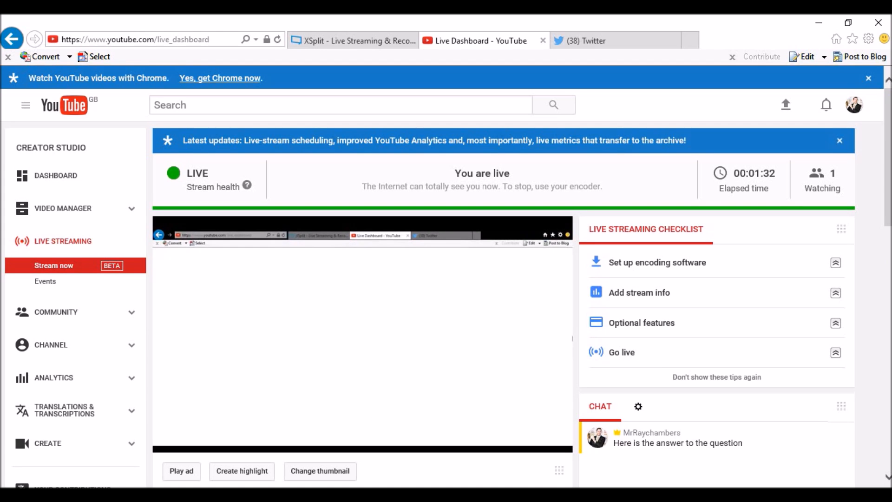
{"action": "mouse_move", "coordinate": [536, 287]}
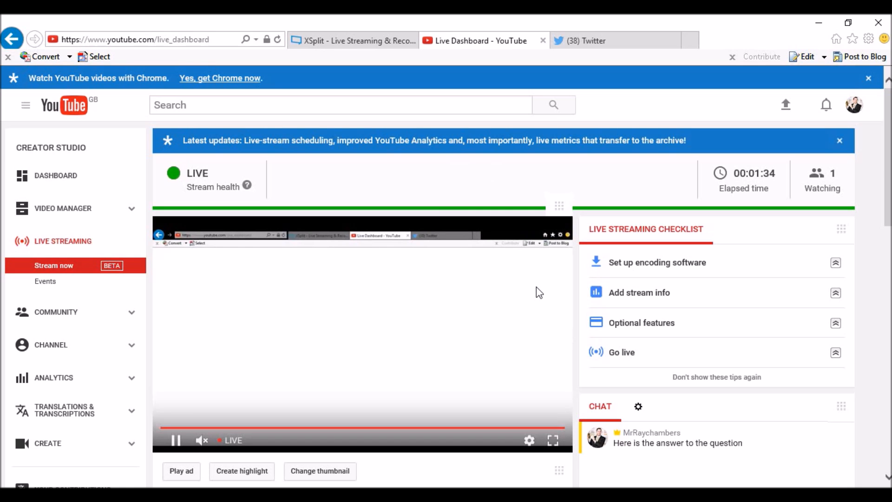